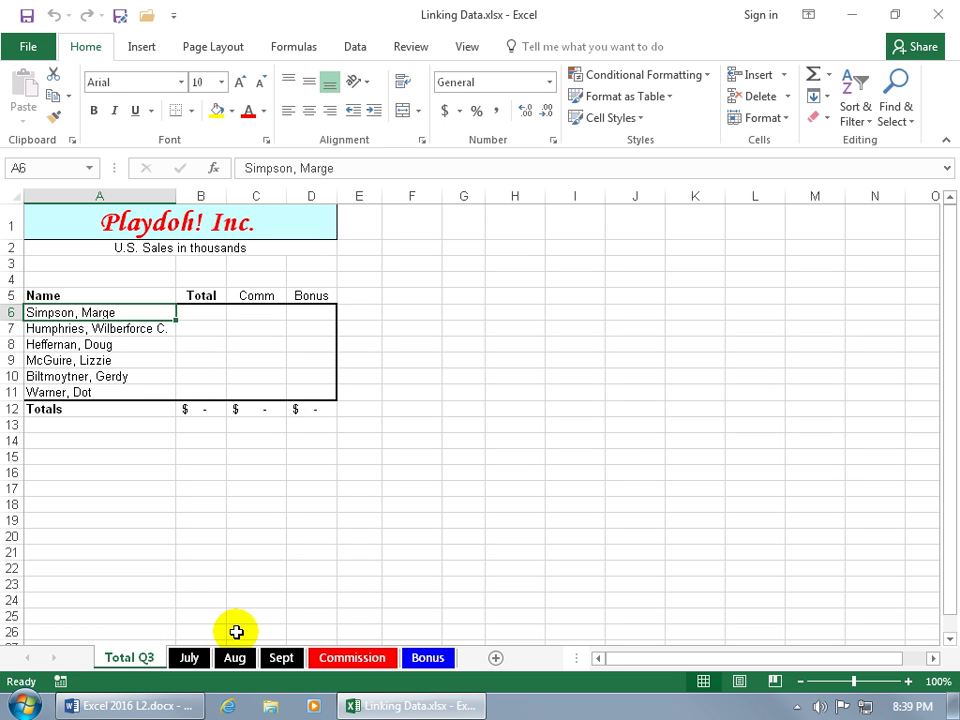
Step: Review the July, Aug and Sept sales figures, including Sept's B6 value
left_click(193, 657)
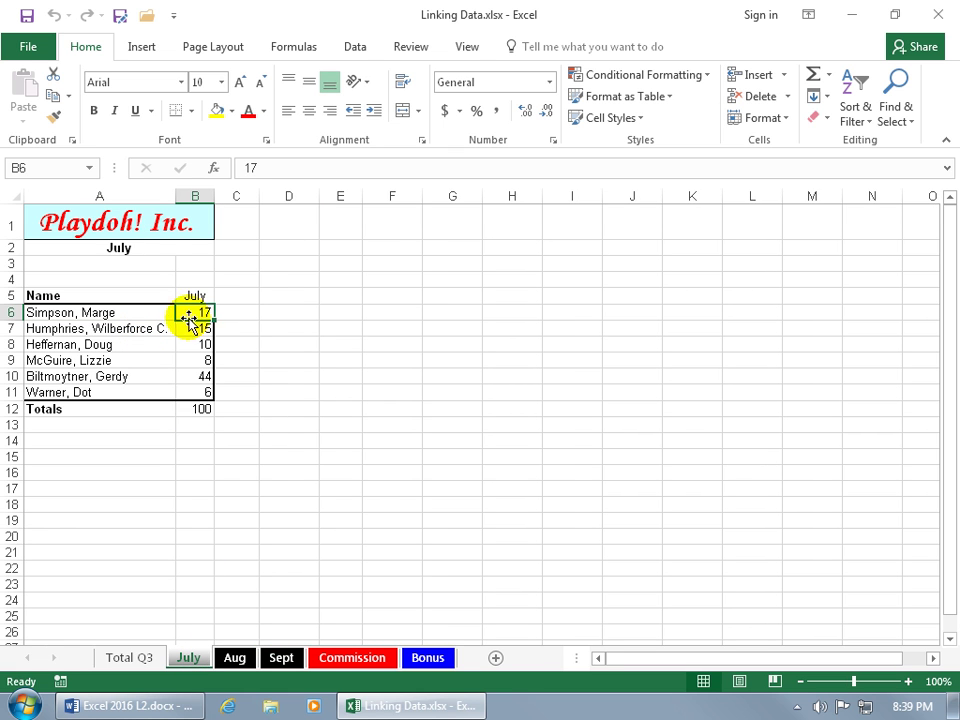
left_click(232, 660)
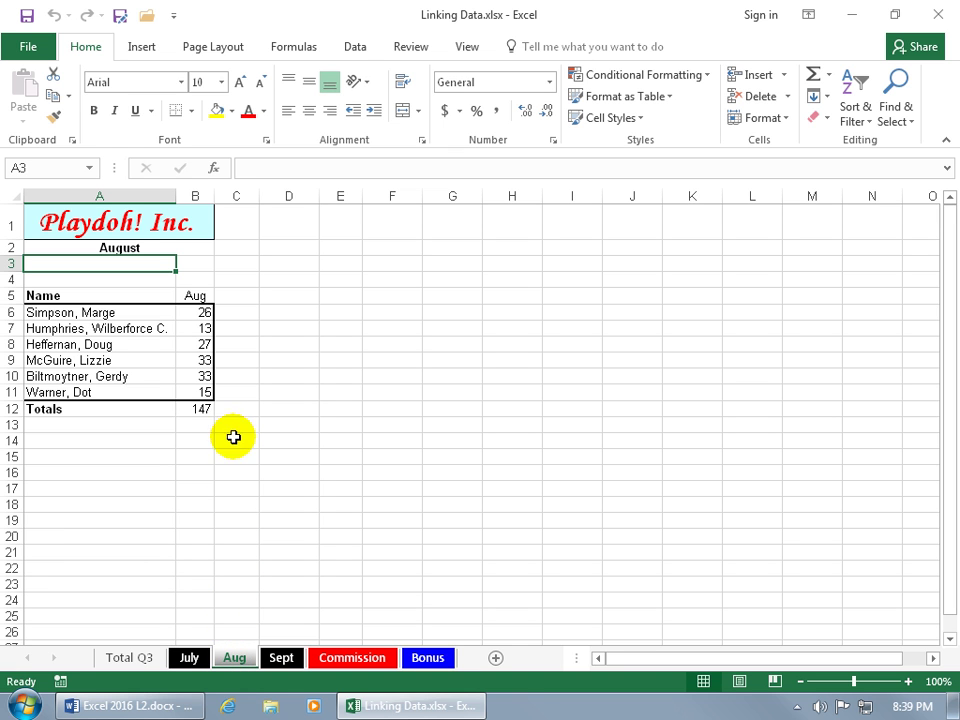
left_click(280, 657)
left_click(199, 313)
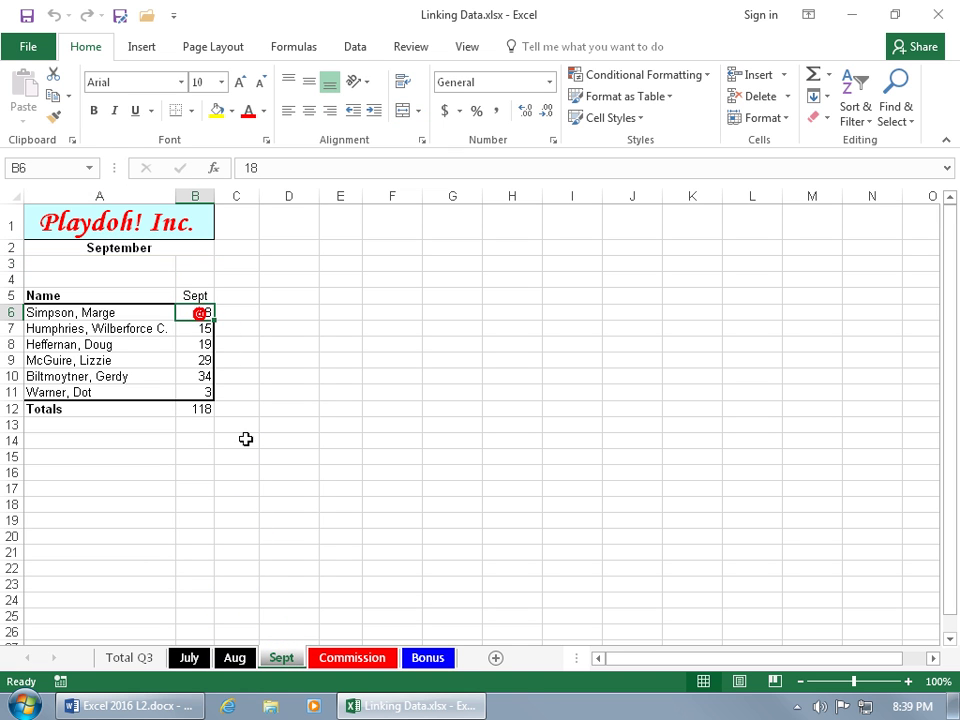
left_click(146, 658)
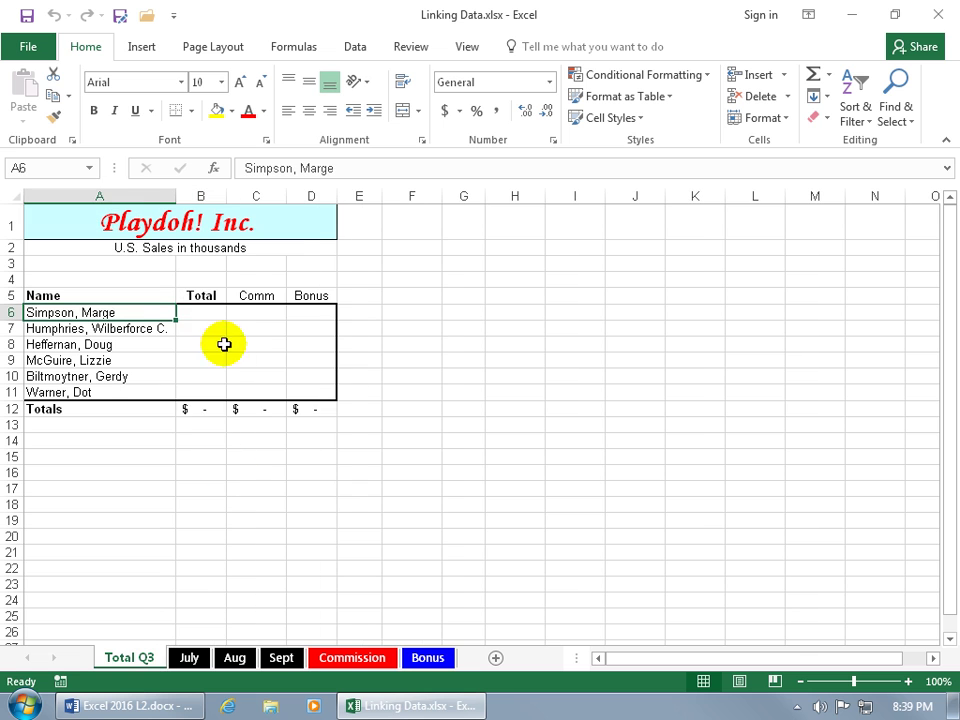
Step: Link Total Q3 cell B6 to July's B6 with =July!B6
left_click(201, 311)
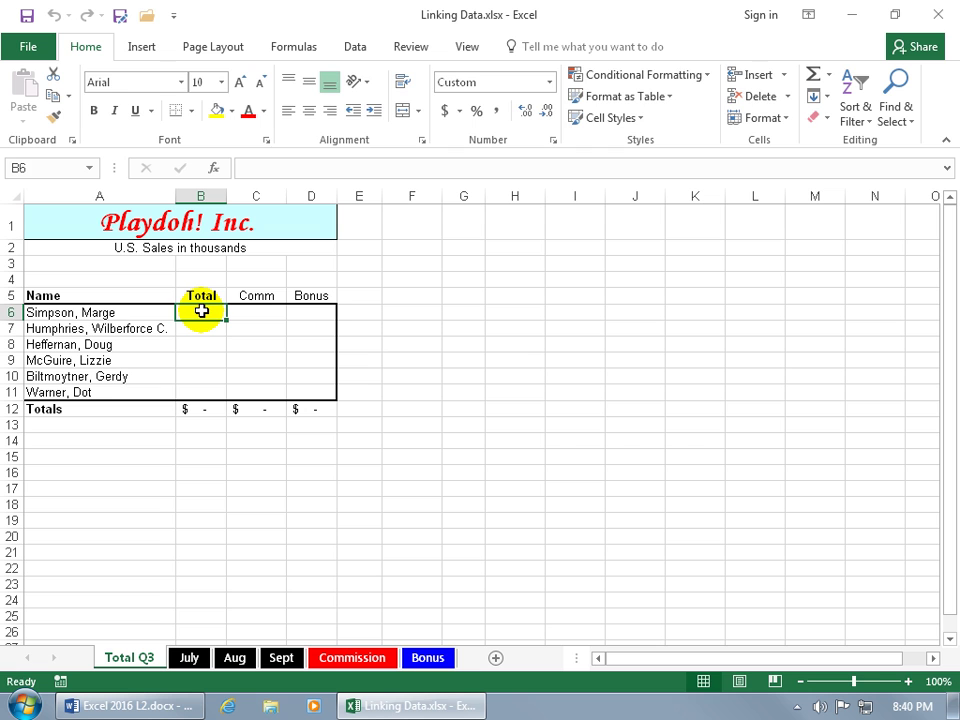
type("=")
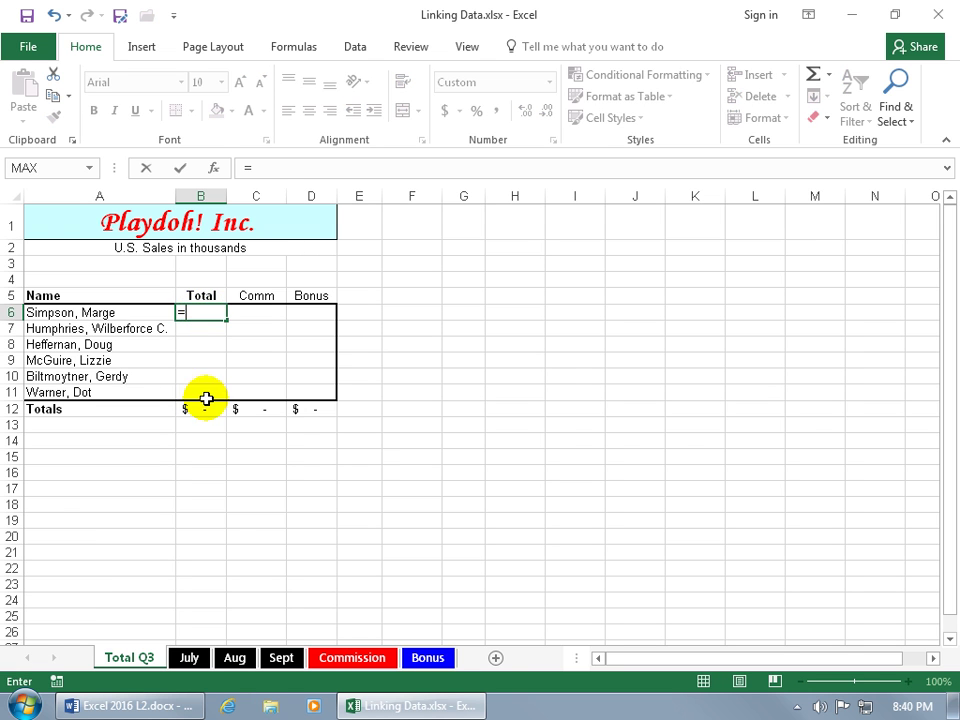
left_click(189, 658)
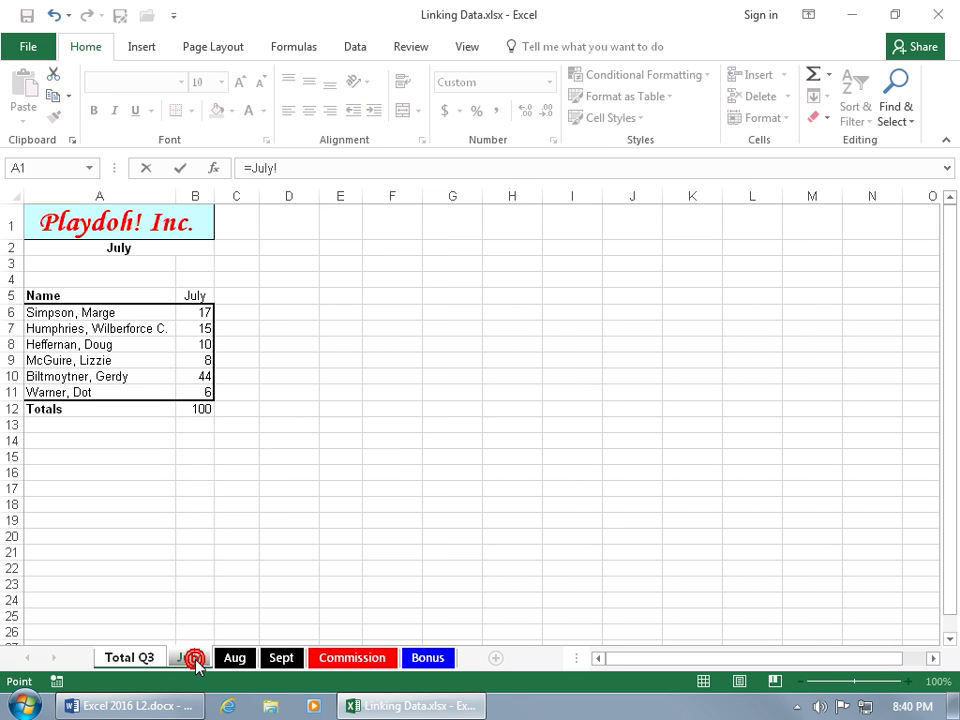
left_click(206, 314)
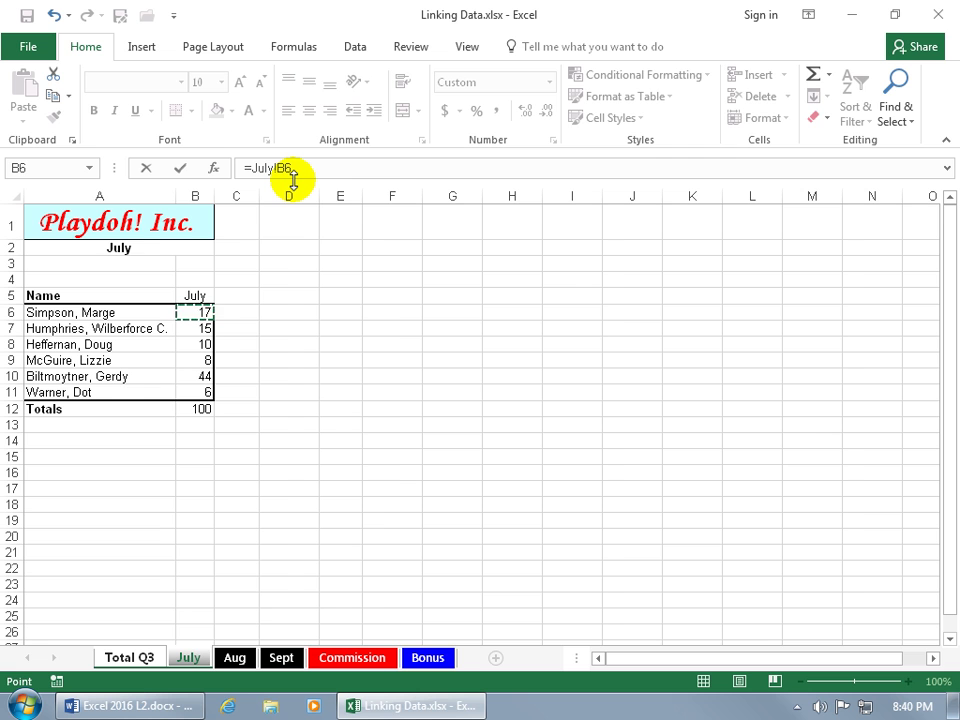
key("Return")
left_click(199, 311)
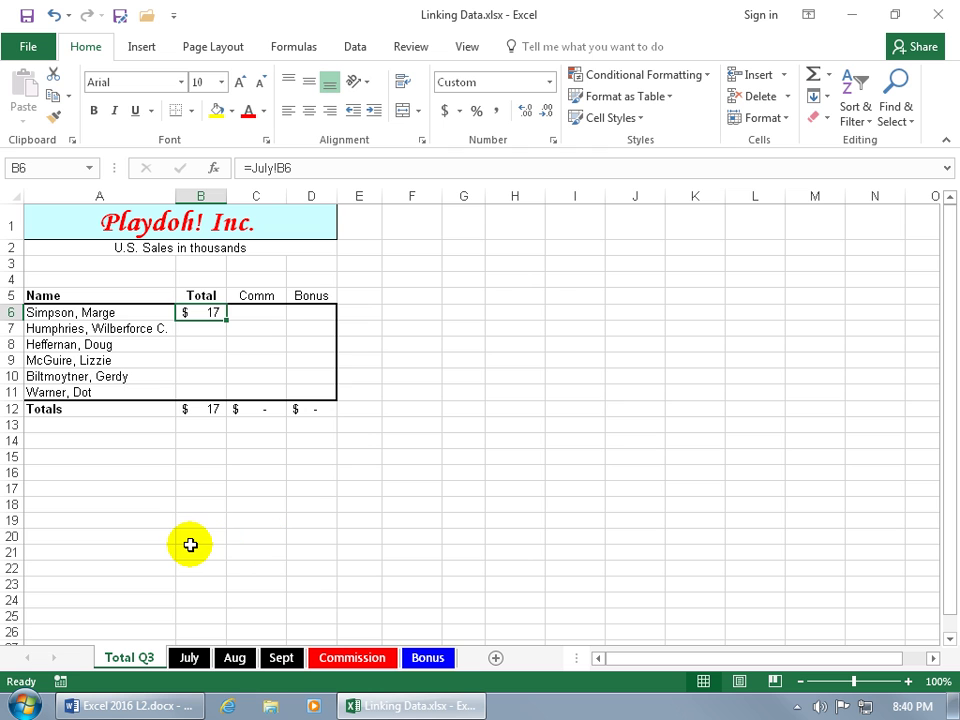
Step: Extend the B6 formula to =July!B6+Aug!B6+Sept!B6, giving $61
left_click(317, 168)
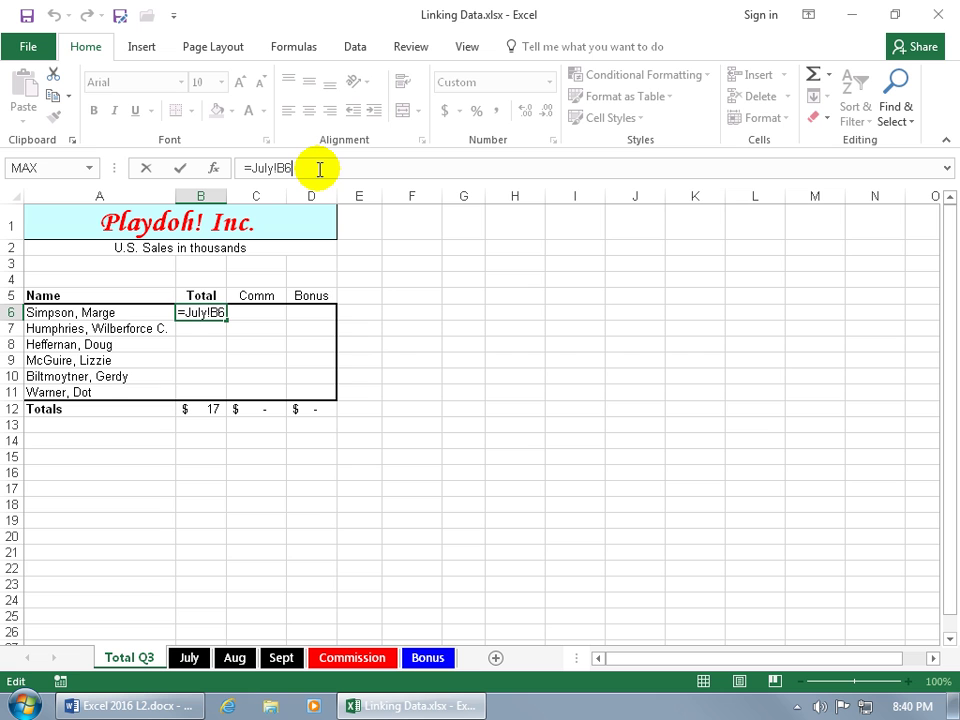
type("+")
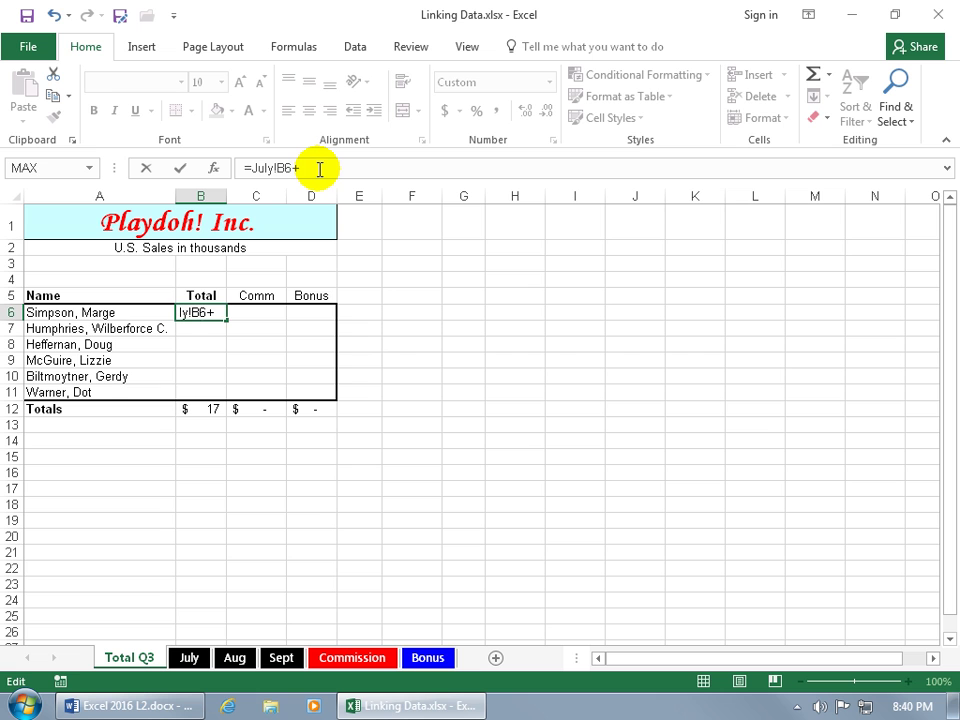
left_click(236, 657)
left_click(208, 312)
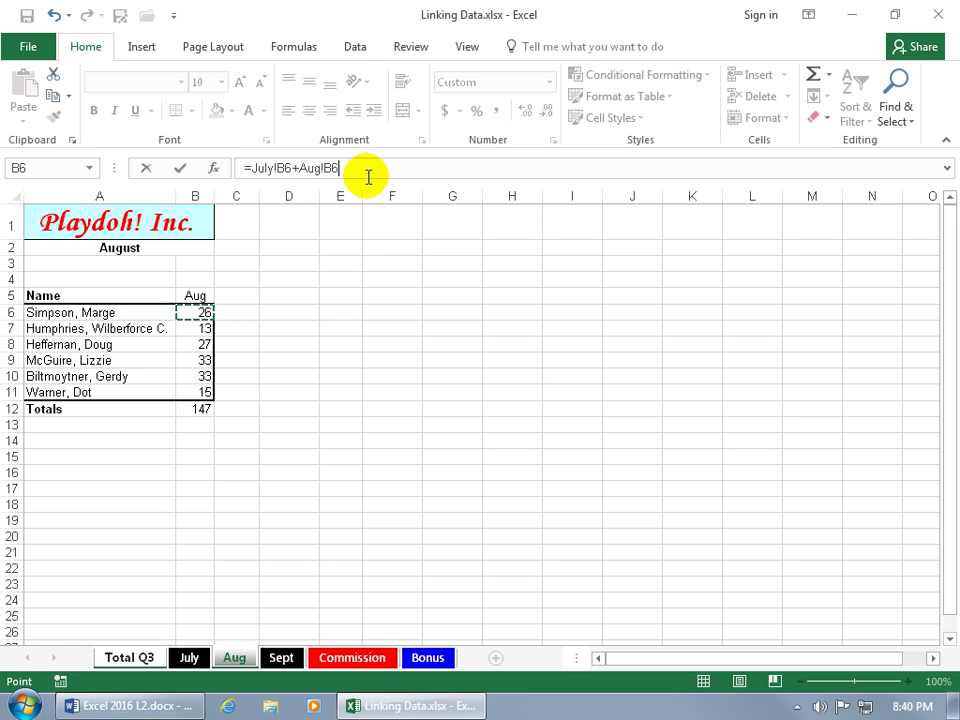
type("+")
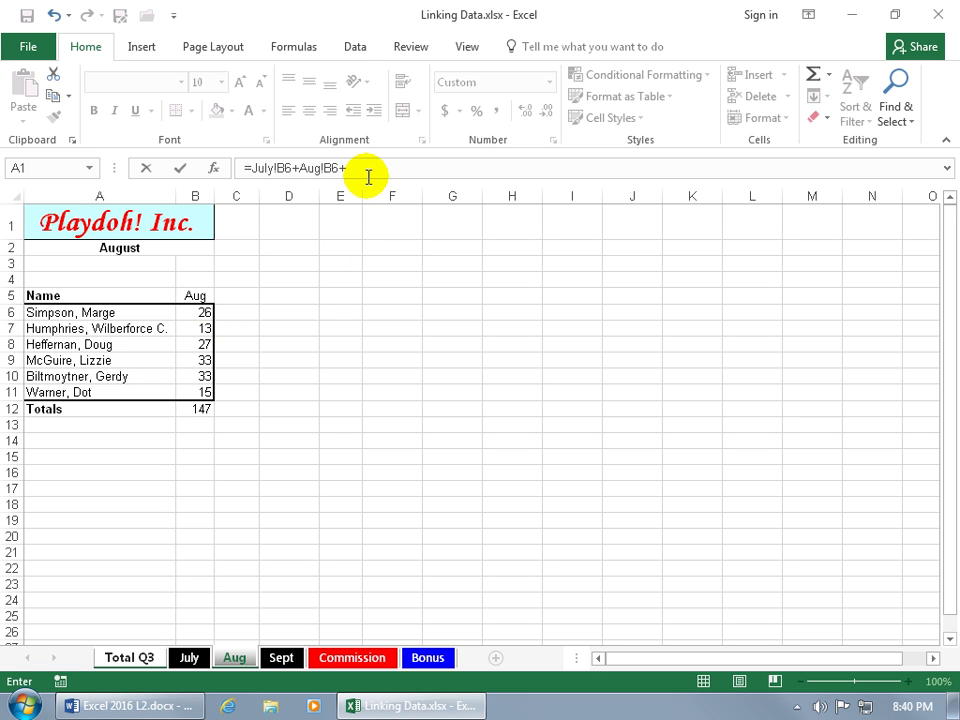
left_click(281, 659)
left_click(202, 312)
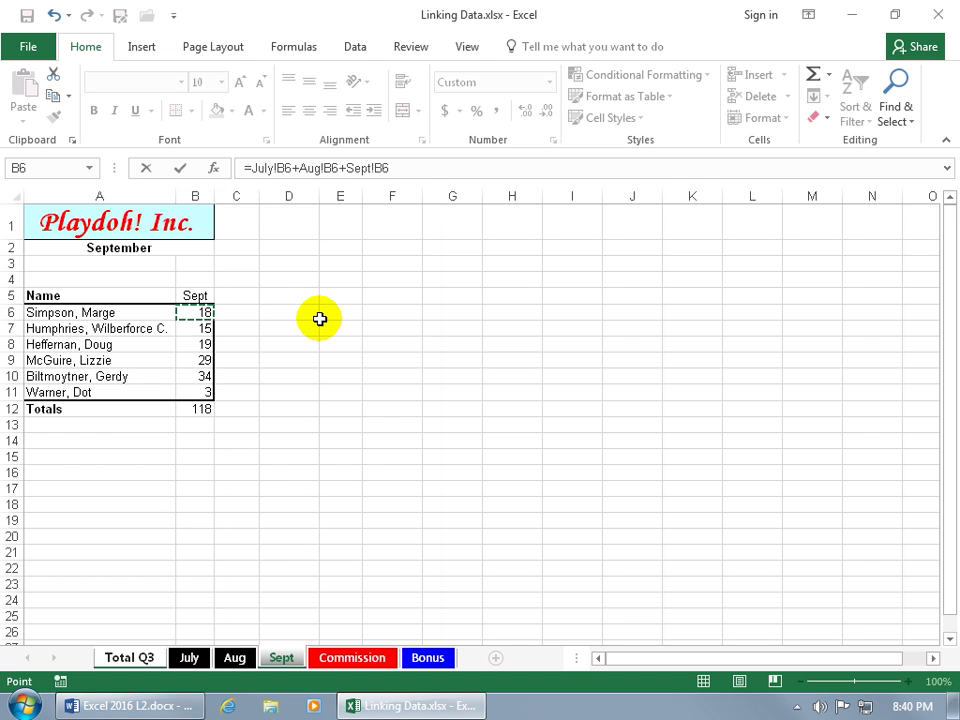
key("Return")
left_click(222, 313)
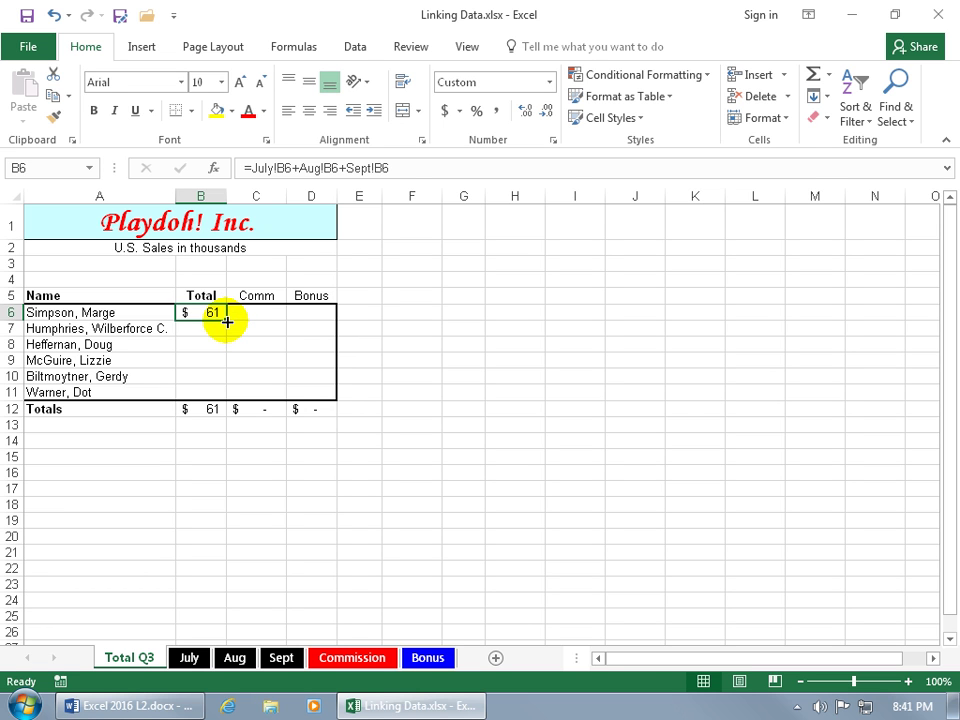
double_click(227, 321)
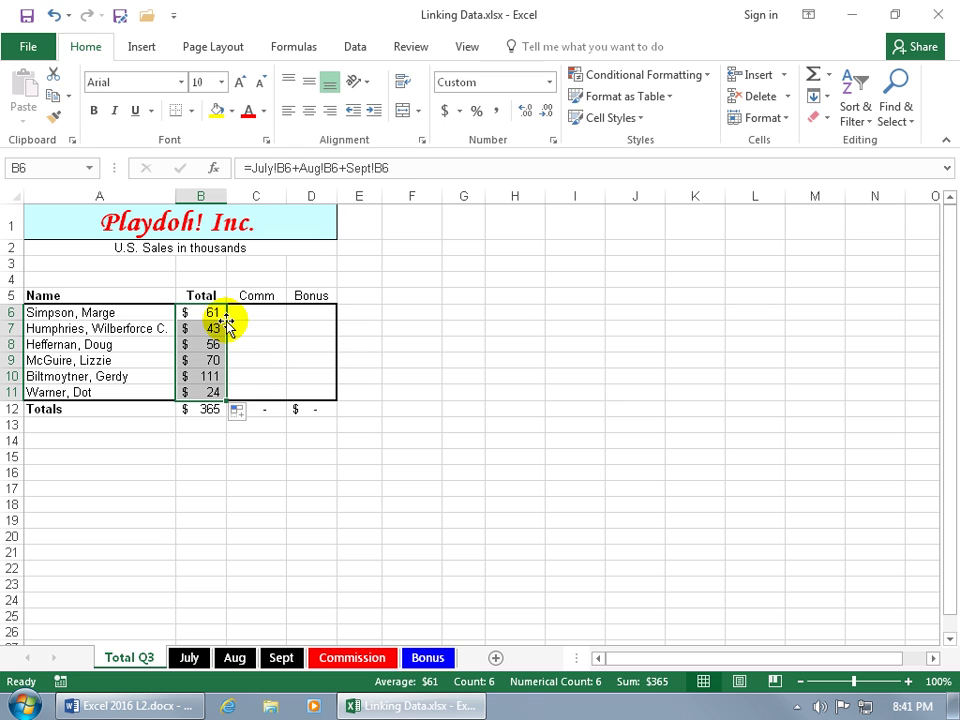
left_click(52, 15)
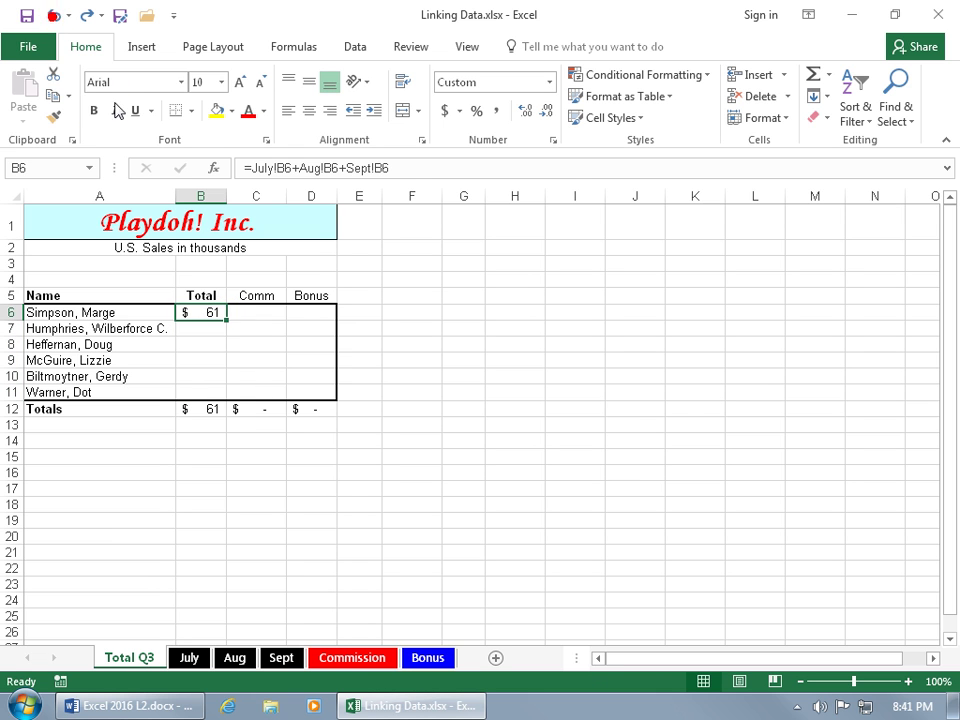
left_click(210, 328)
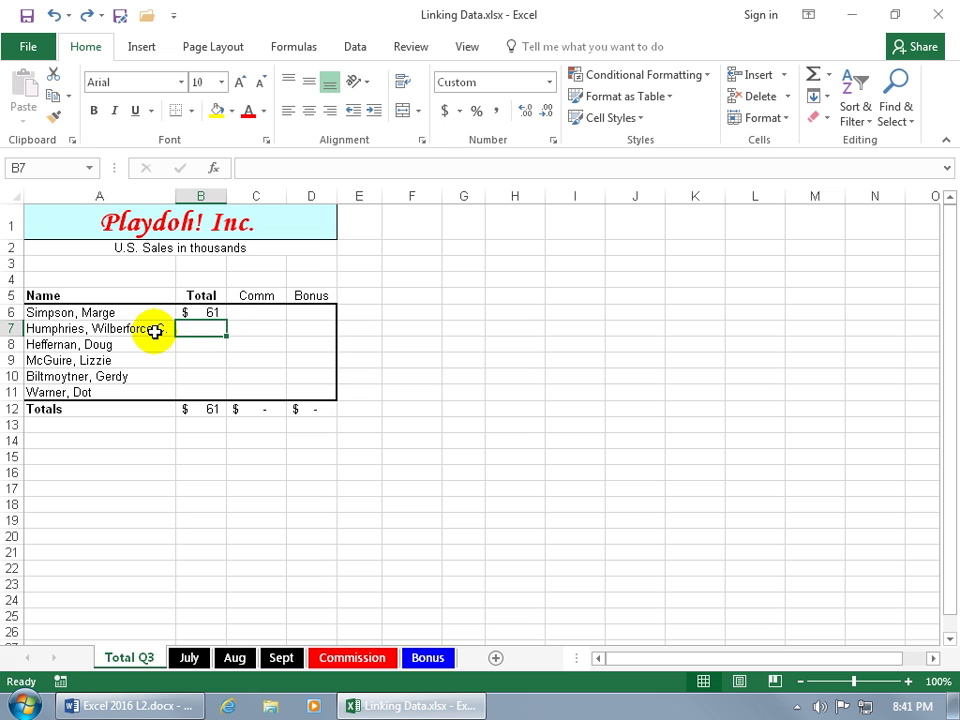
left_click(189, 658)
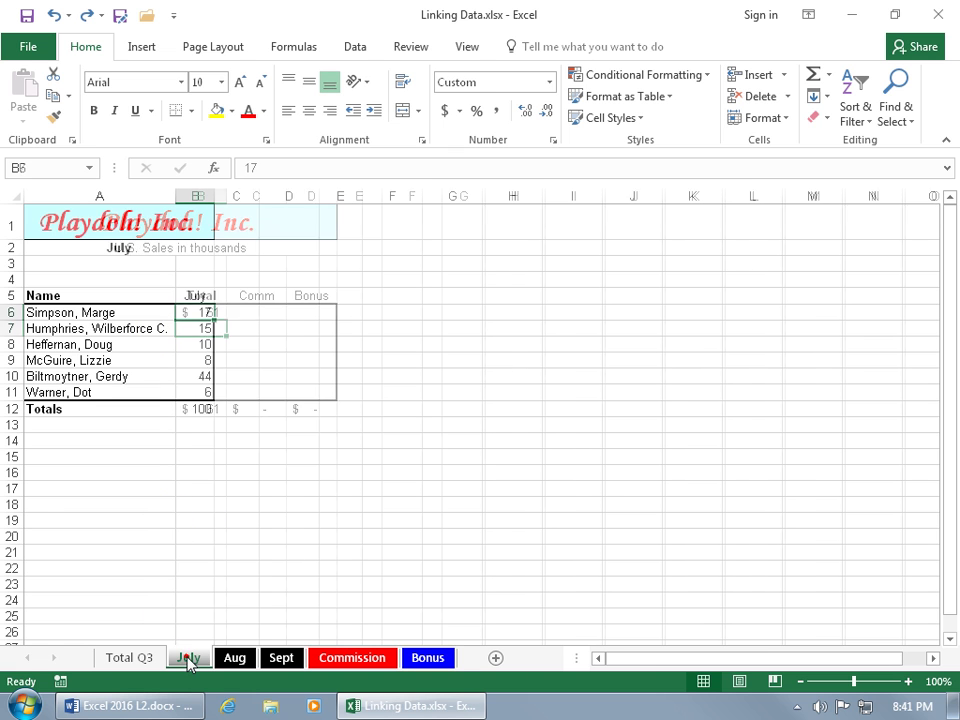
left_click(196, 328)
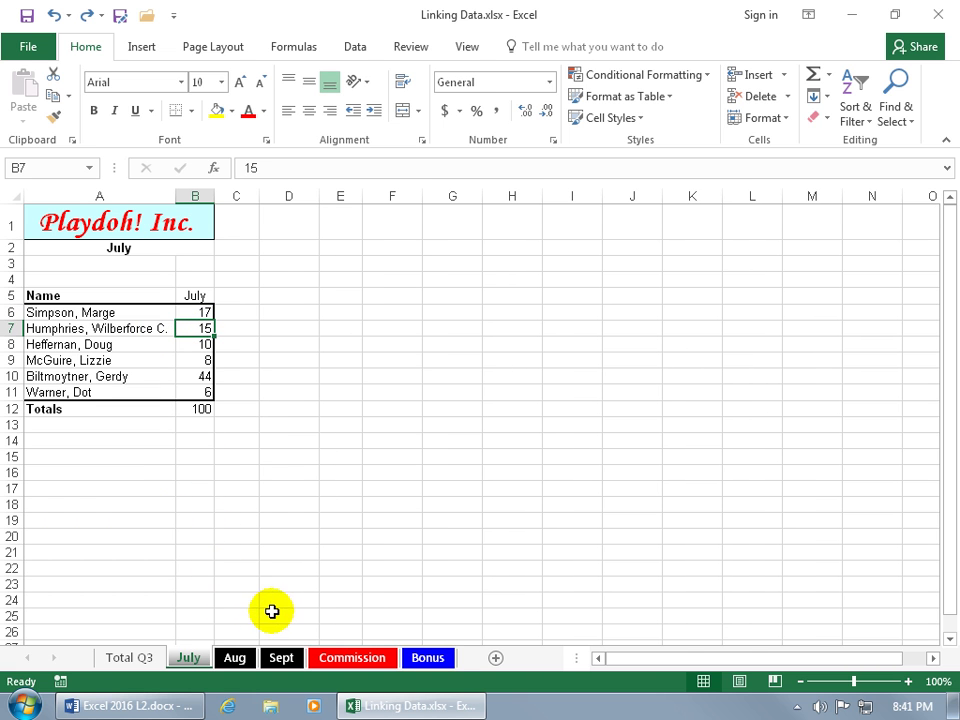
left_click(136, 658)
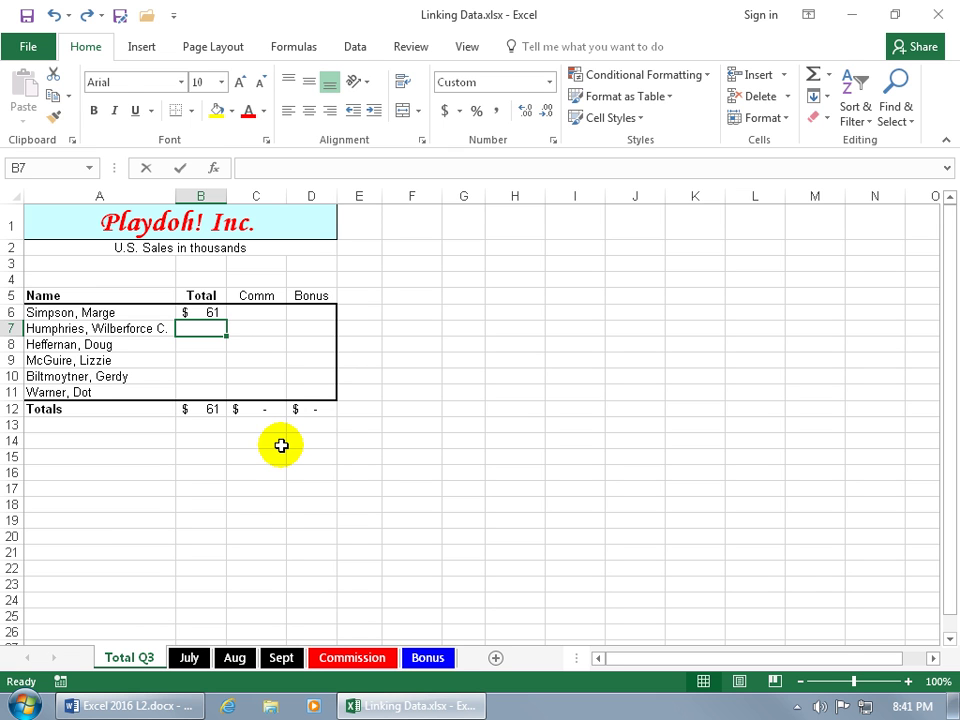
Step: Enter =SUM(July:Sept!B7) in Total Q3 cell B7, showing $43 and Totals $104
type("=sum")
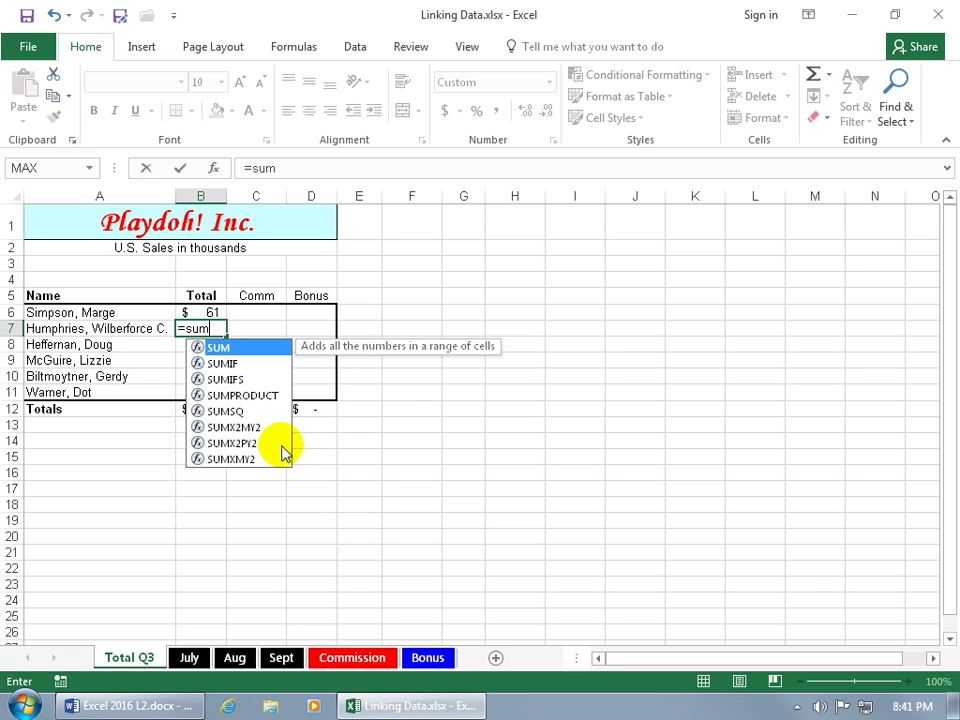
key("Tab")
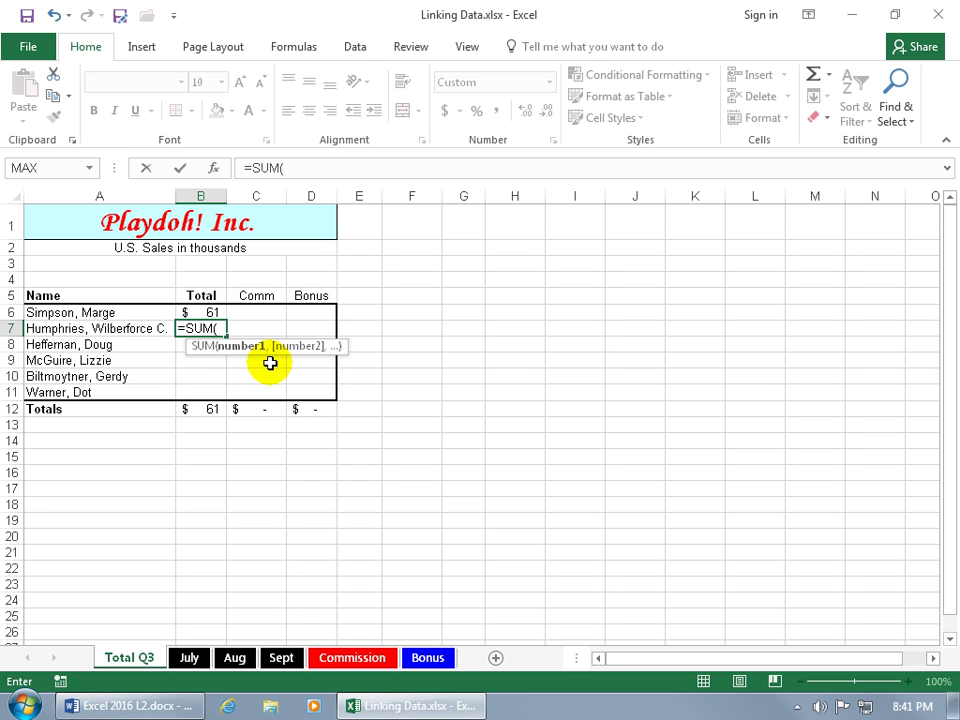
left_click(188, 658)
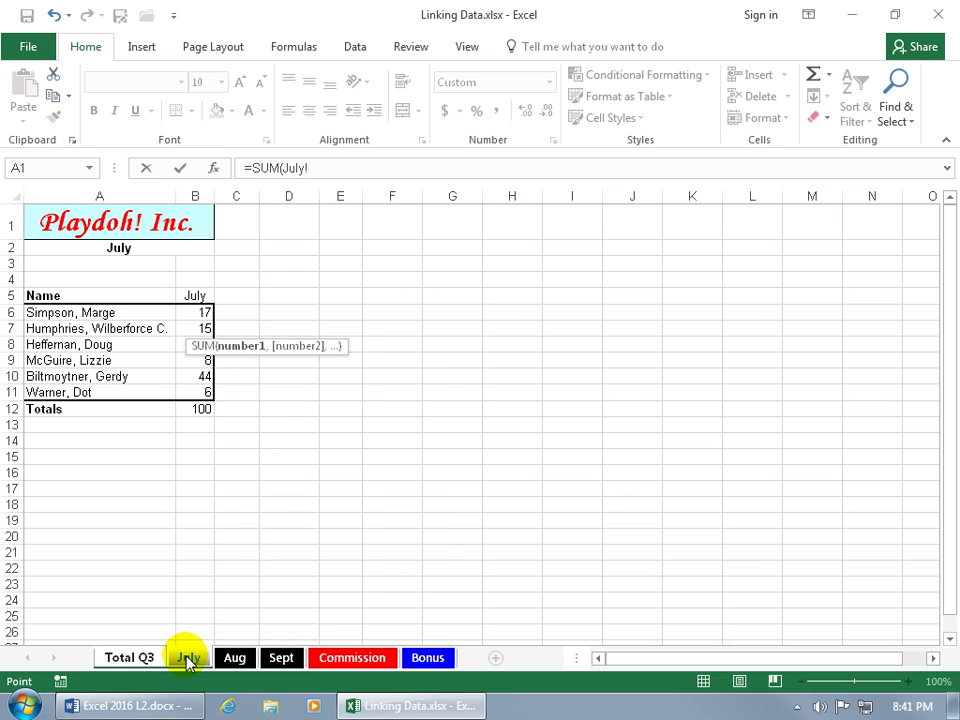
left_click(201, 326)
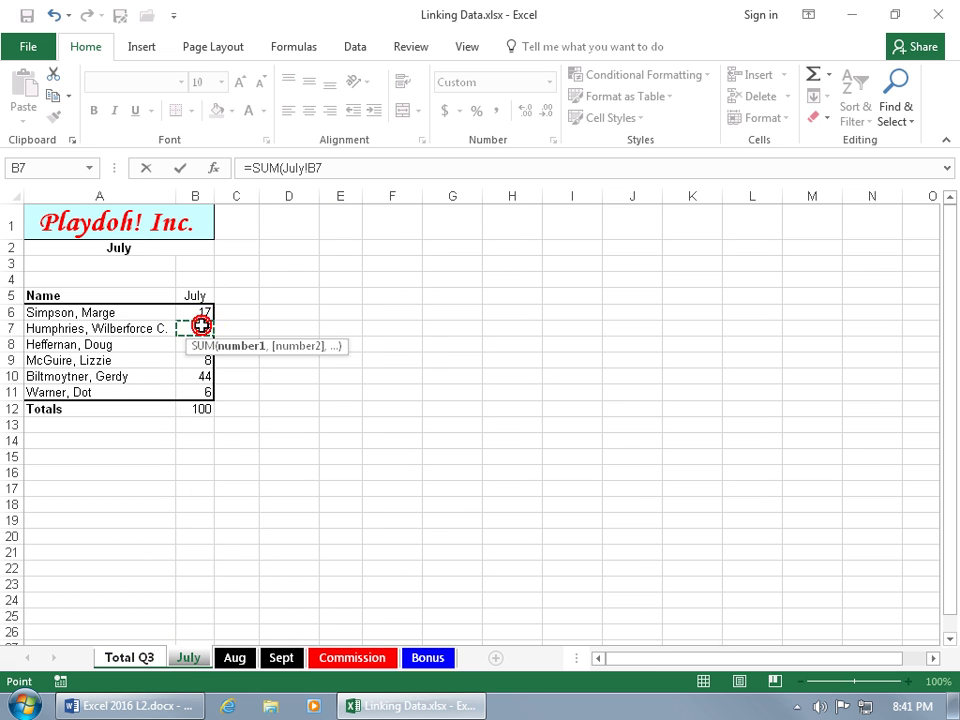
left_click(283, 657, "shift")
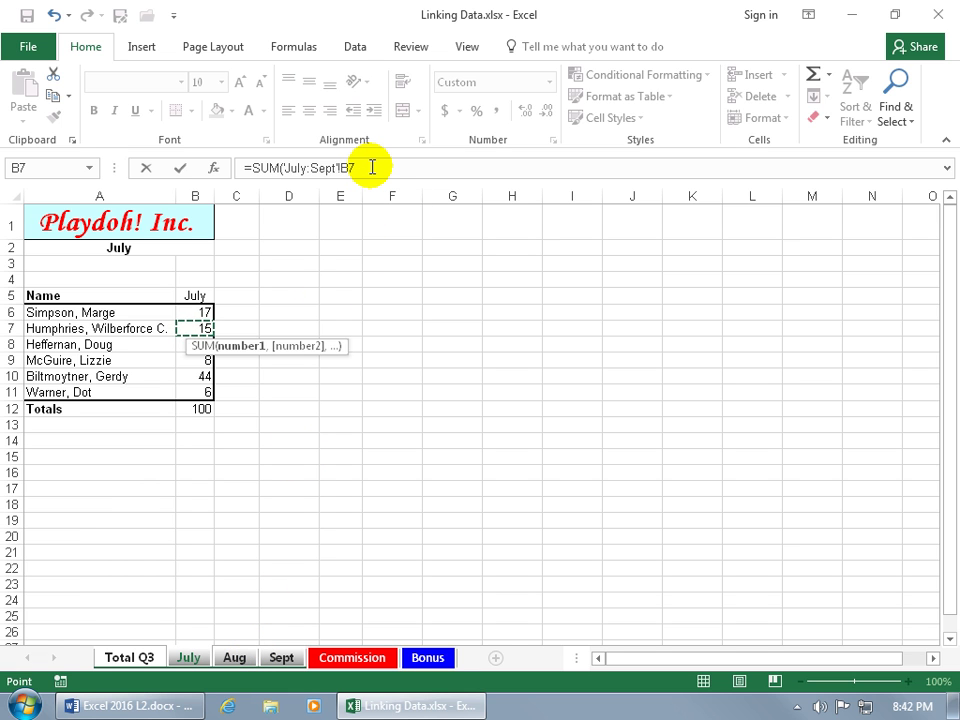
key("Return")
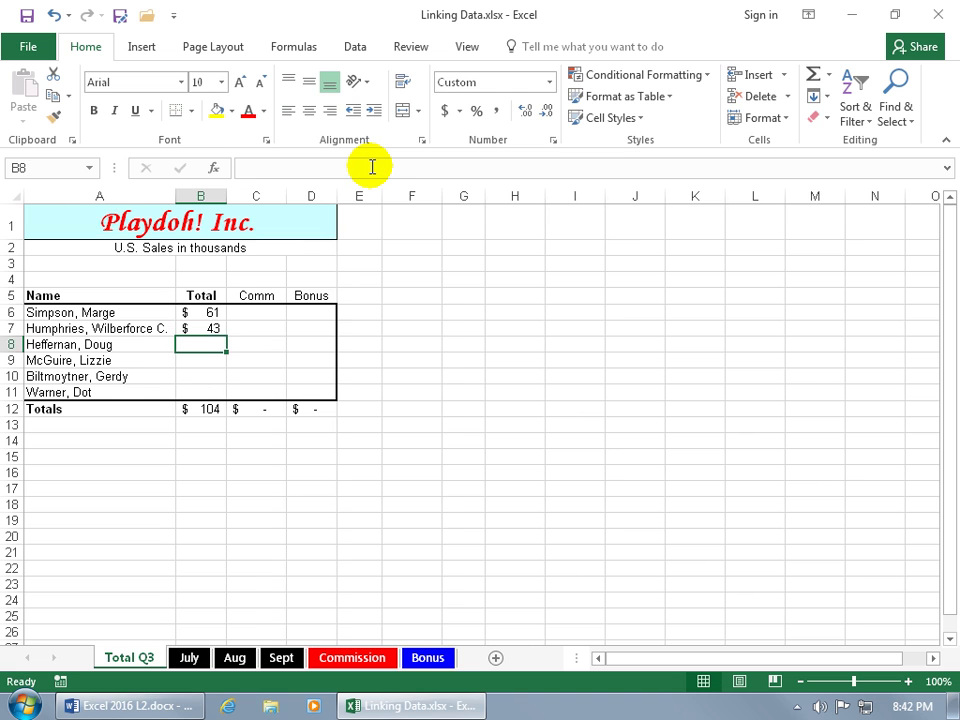
left_click(200, 329)
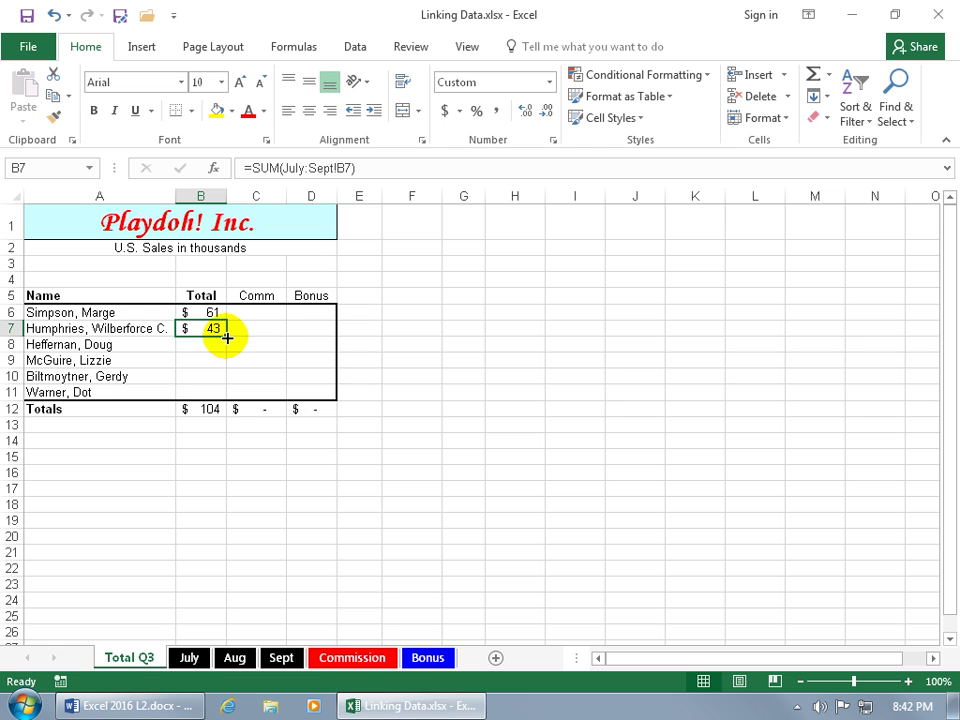
Step: Fill the 3-D SUM down to B11 and move the Aug sheet after Sept
double_click(227, 338)
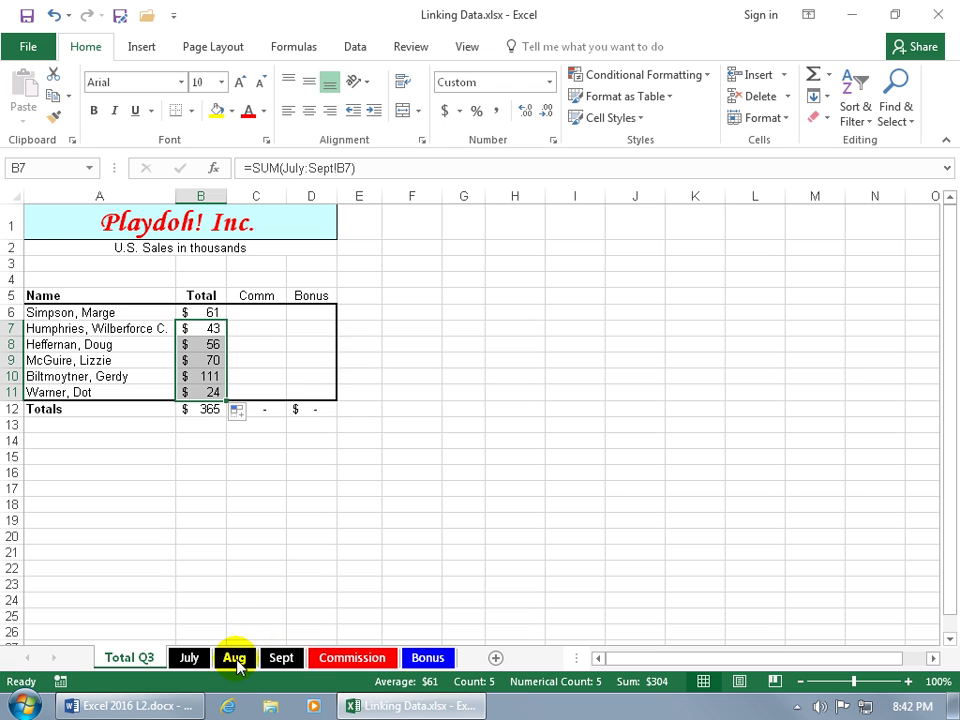
left_click_drag(236, 658, 312, 667)
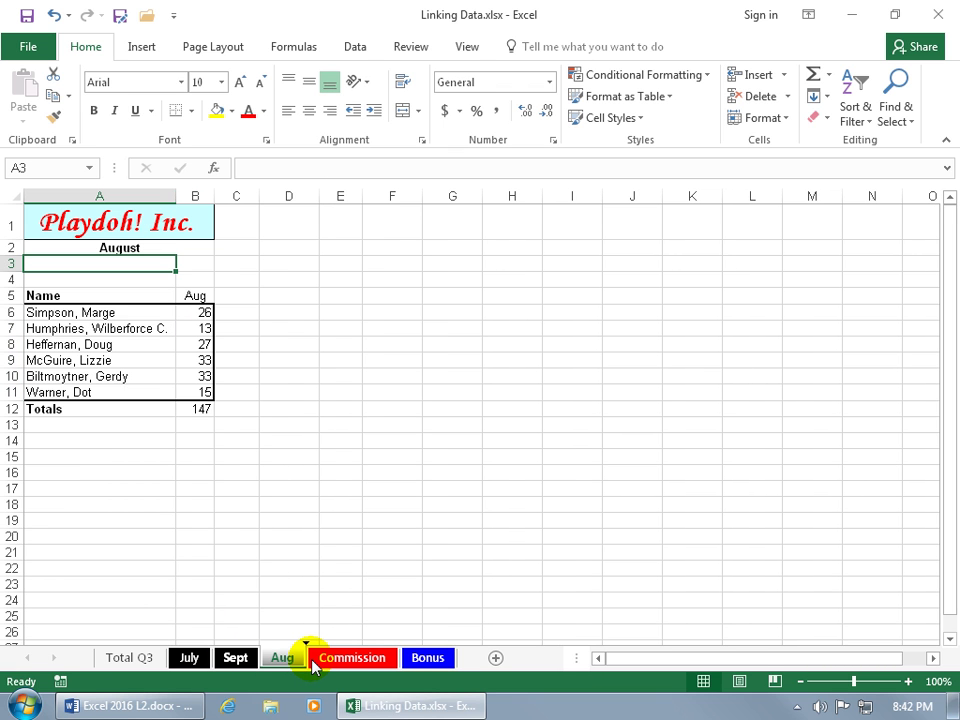
left_click(144, 658)
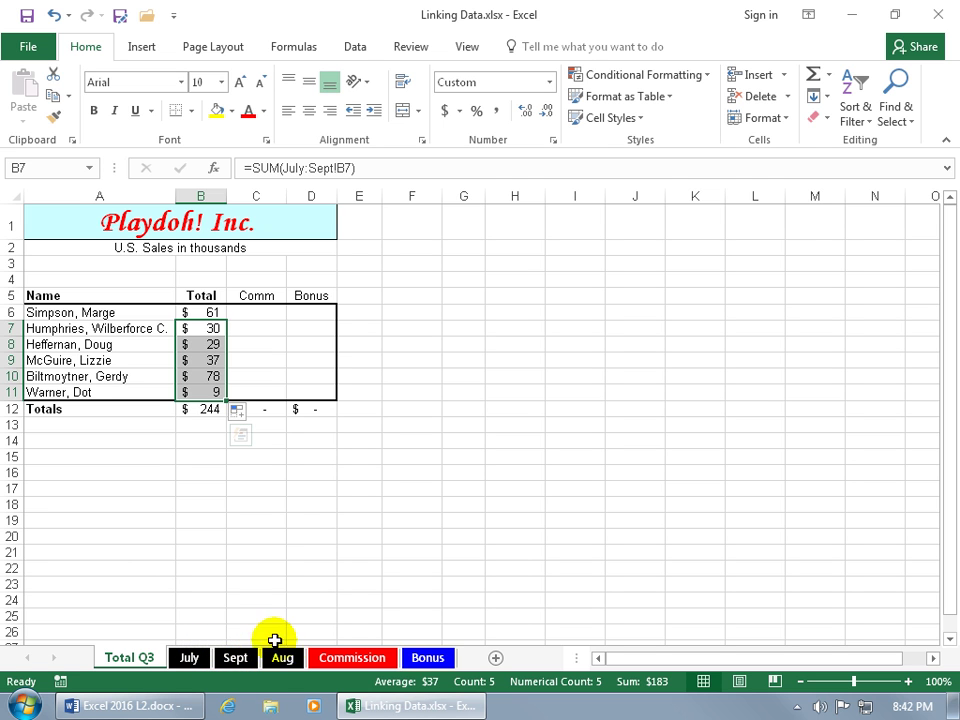
Step: Move the Aug sheet back between July and Sept, keeping Totals at $365
left_click(213, 328)
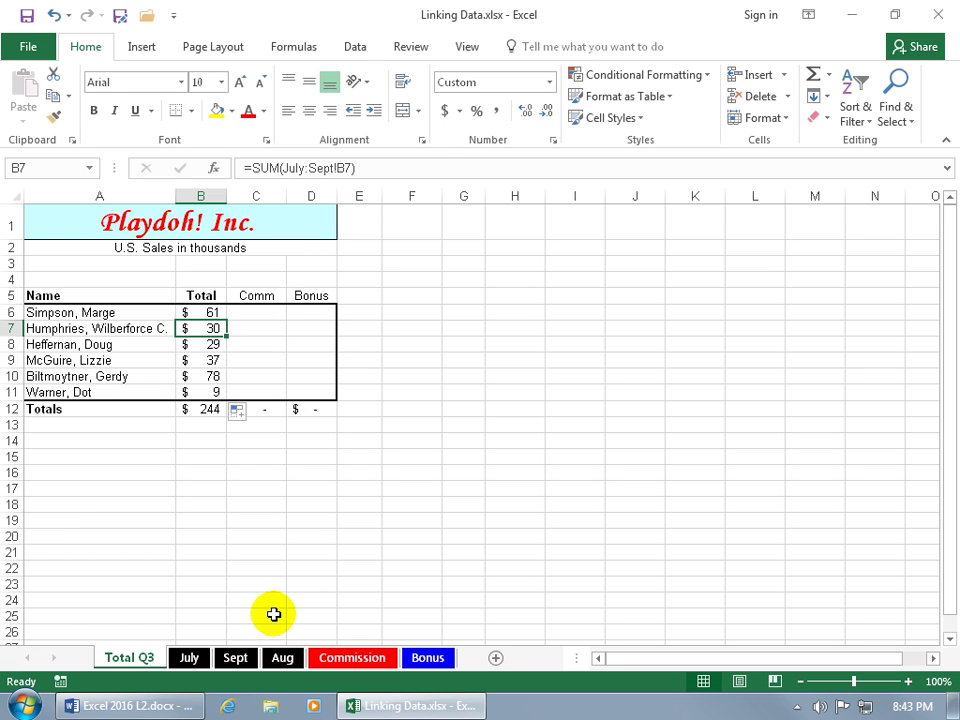
left_click_drag(283, 657, 224, 665)
left_click(131, 657)
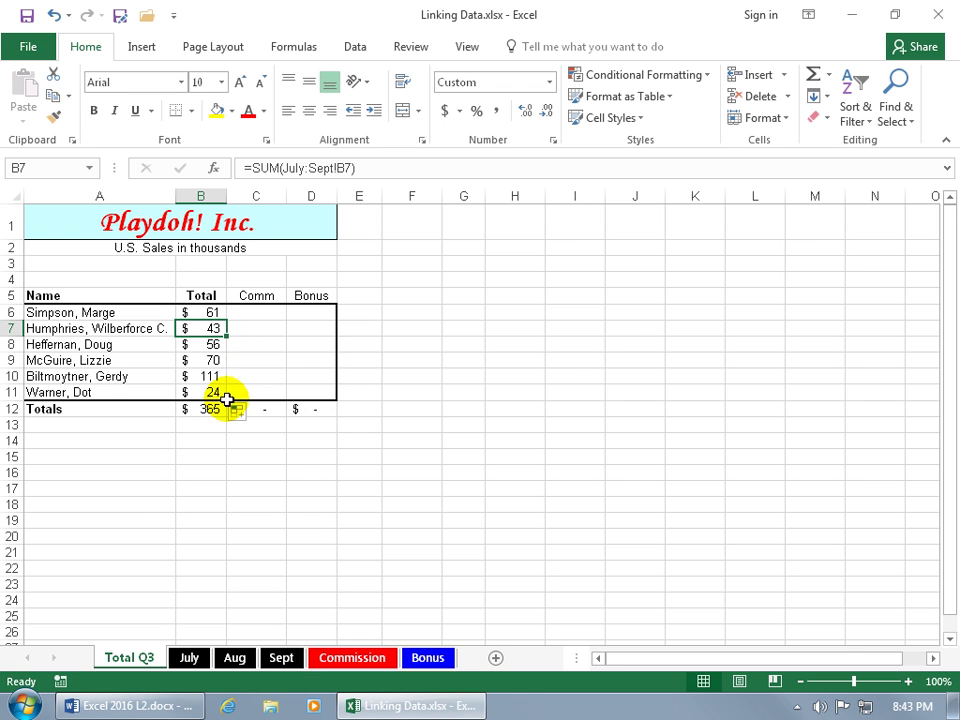
Step: Enter 0 in July's B6 and B7 so Total Q3 Totals drops to $333
left_click(189, 657)
left_click(206, 313)
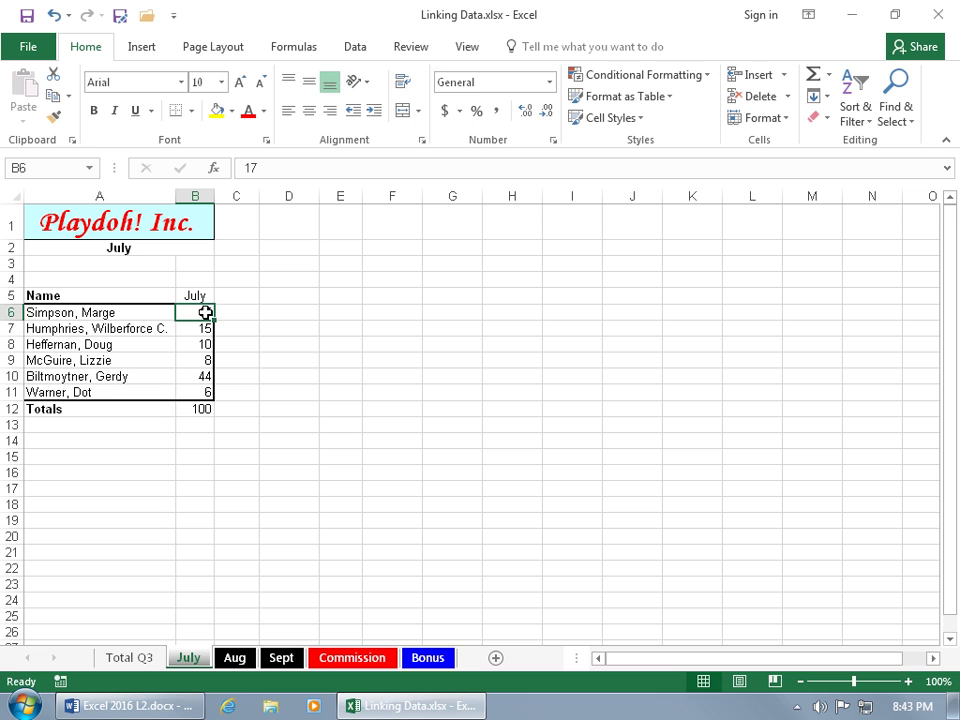
type("0")
key("Return")
type("0")
key("Return")
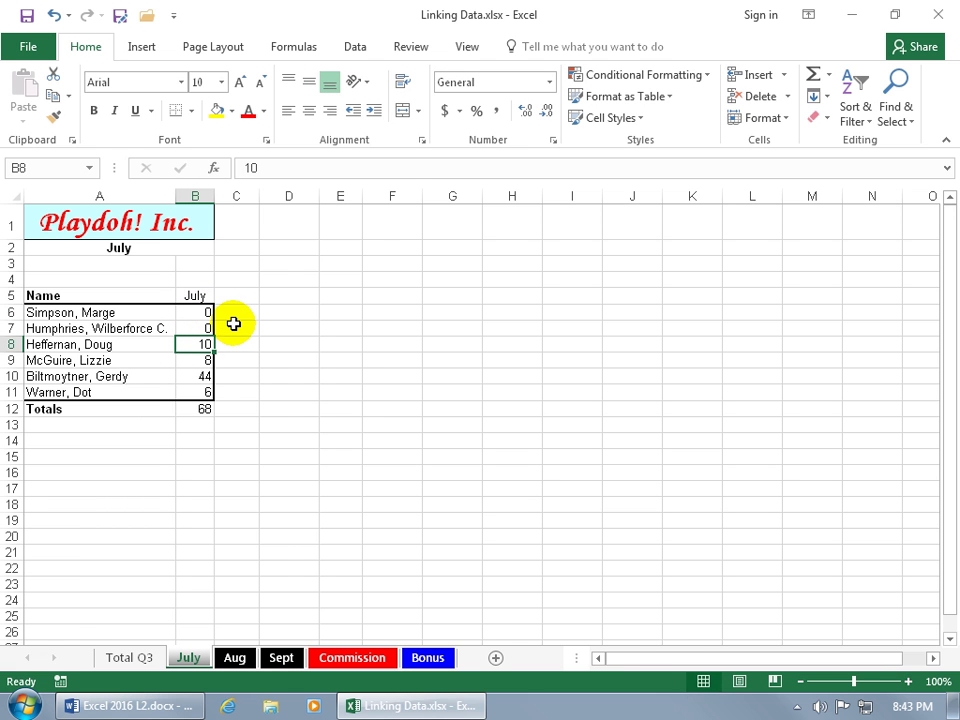
left_click(135, 657)
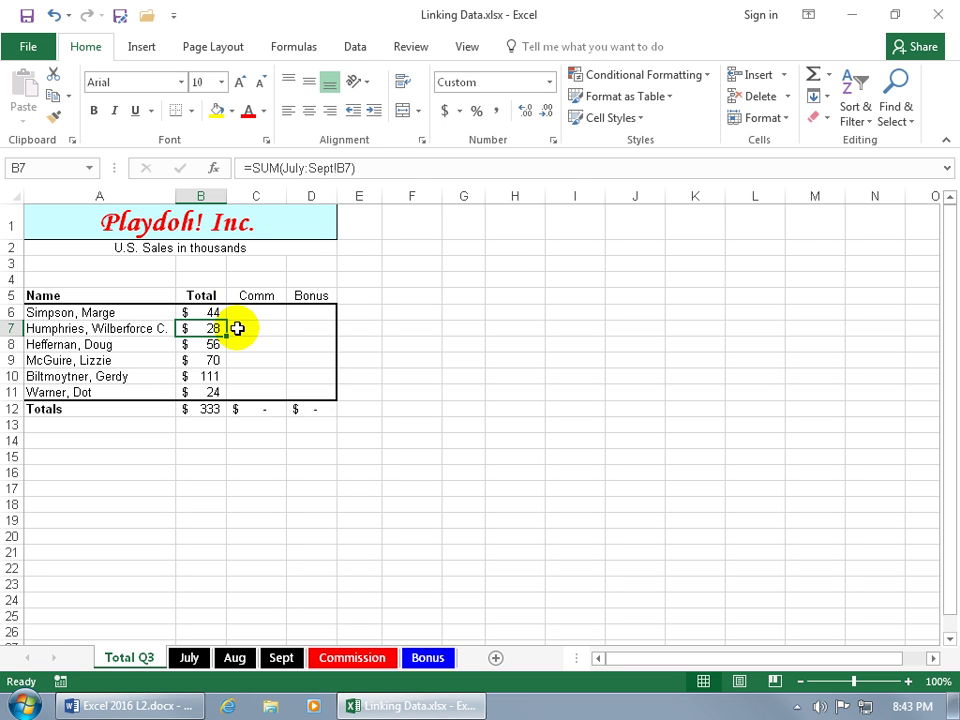
Step: Link cell B17 to the Totals label with =A12
left_click(140, 410)
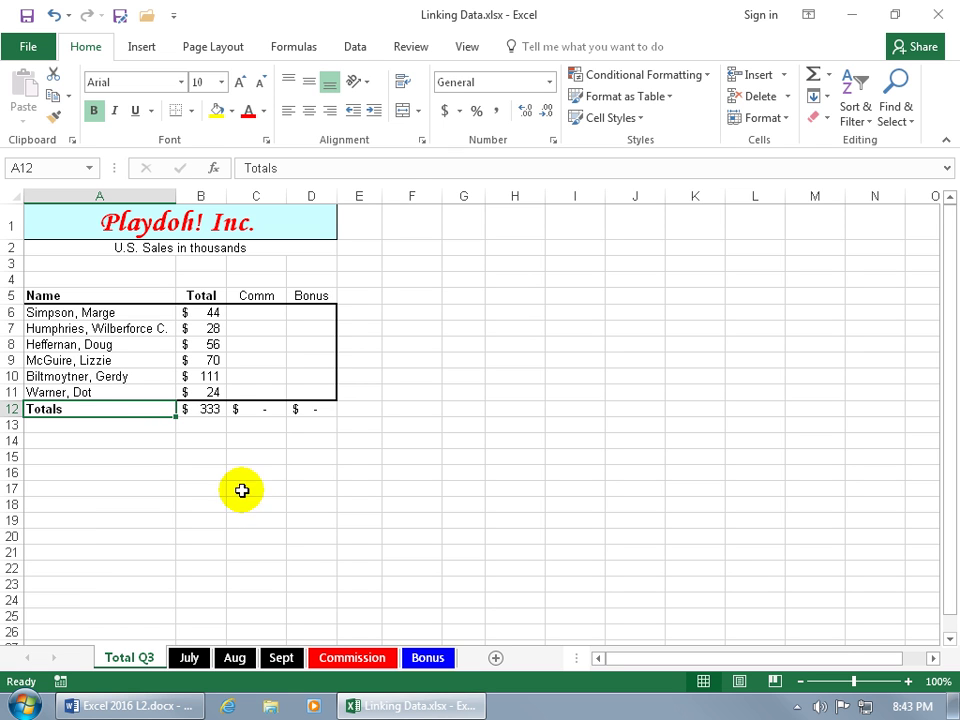
left_click(208, 487)
type("=")
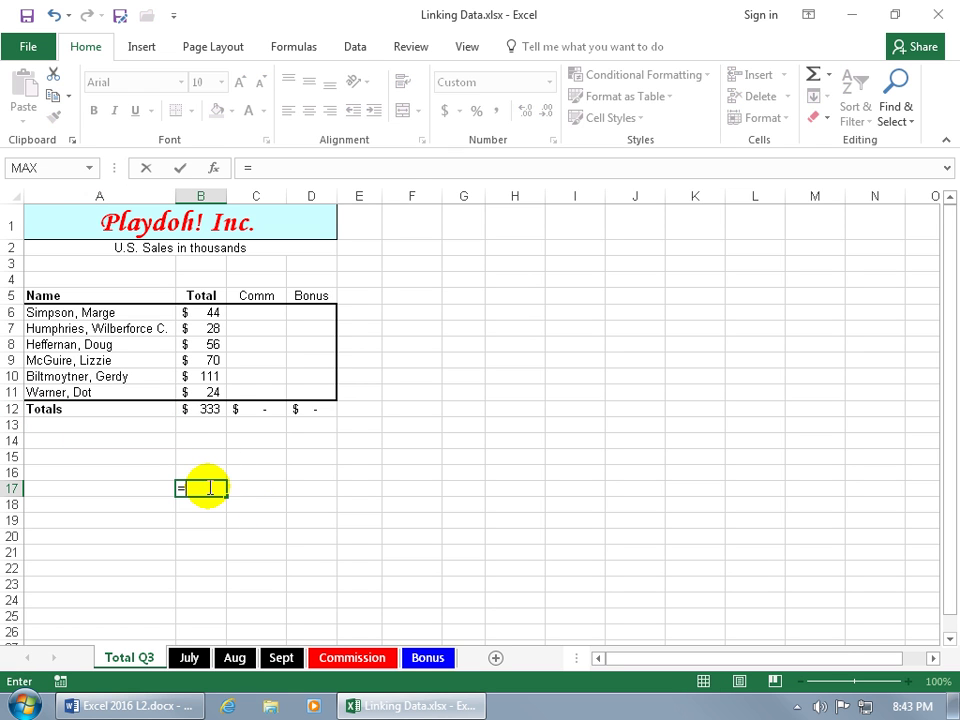
left_click(121, 409)
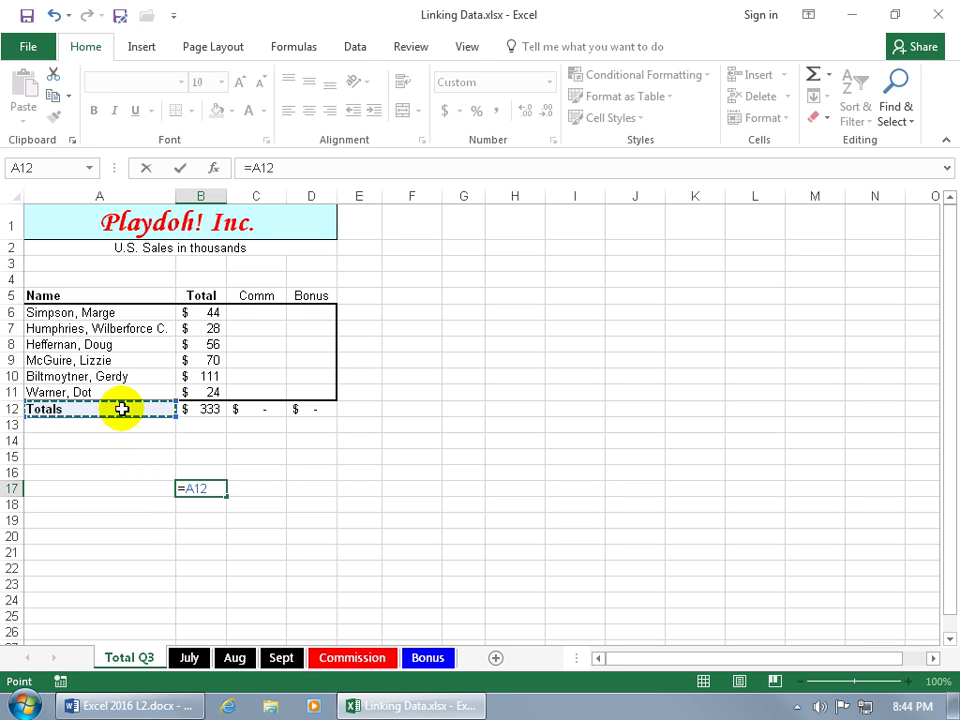
key("Return")
left_click(193, 487)
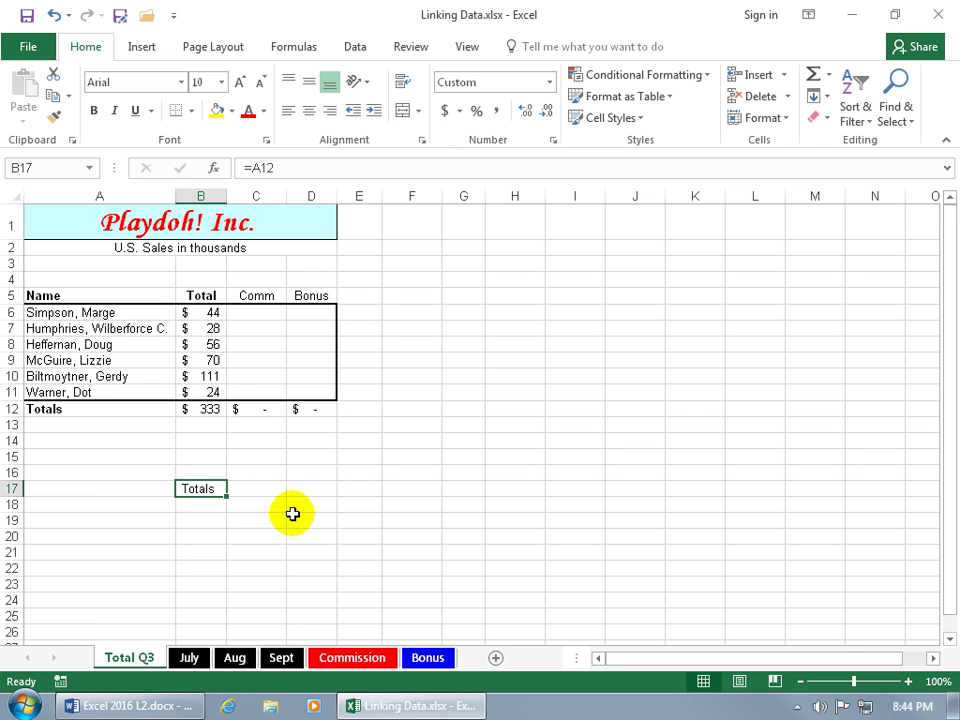
Step: Rename A12 from Totals to Total, so B17 shows Total too
left_click(77, 408)
double_click(77, 408)
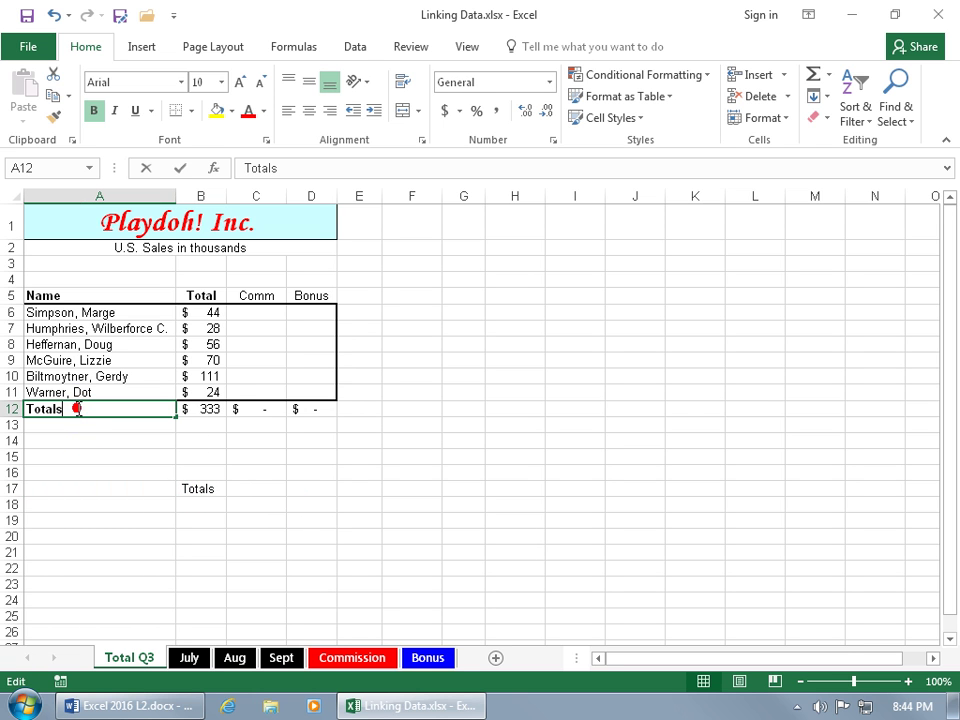
key("BackSpace")
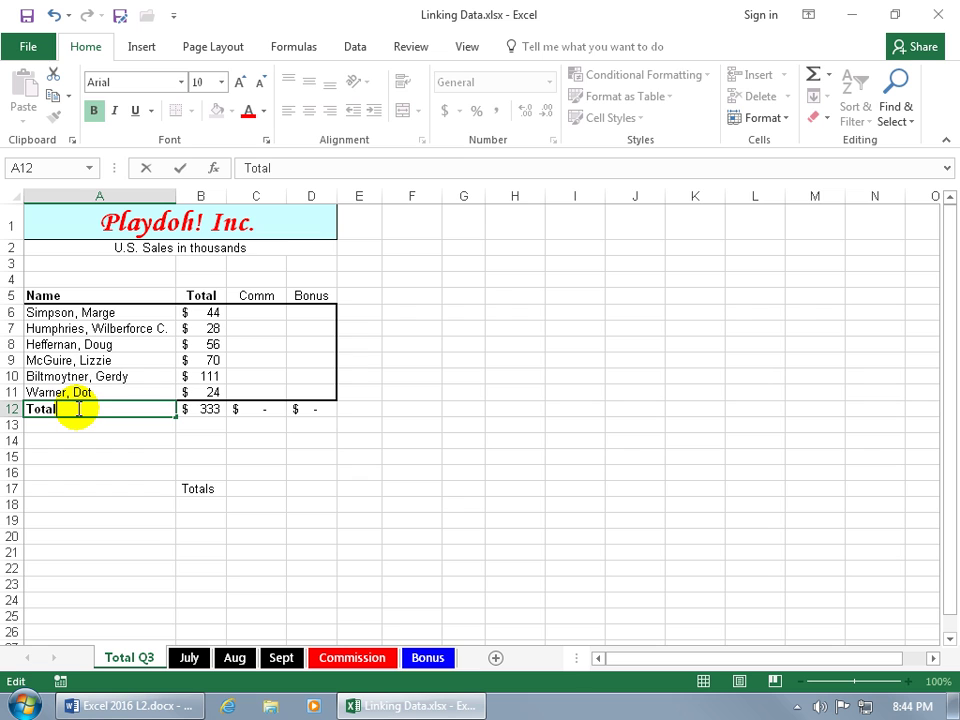
key("Return")
left_click(193, 488)
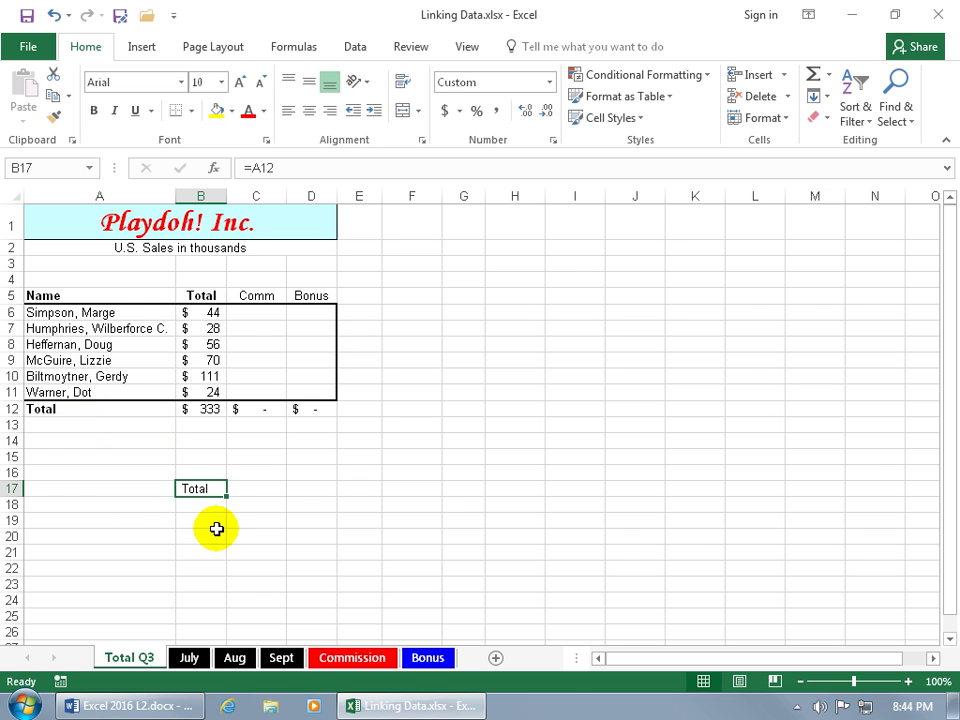